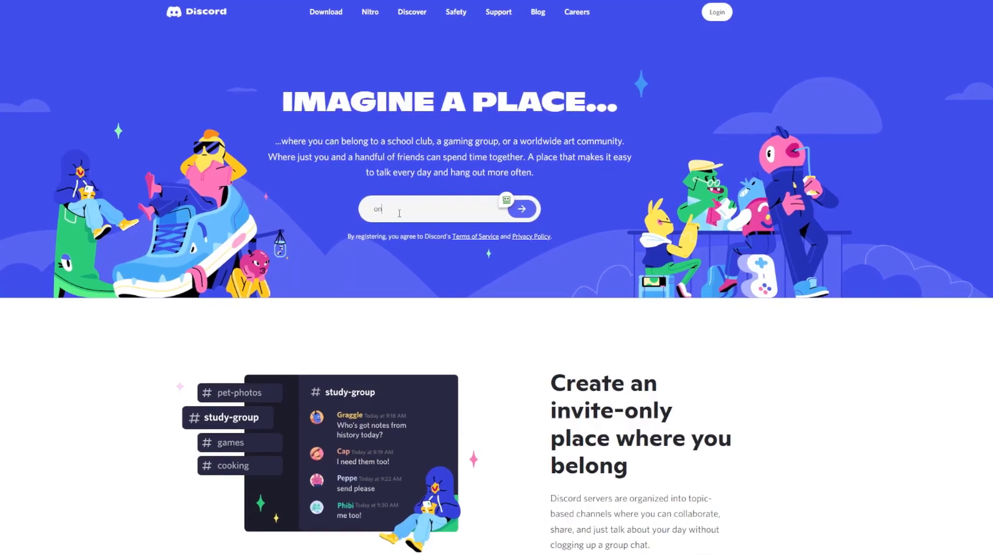
# Submit a chosen username for a new Discord account and pass the hCaptcha human check.
pyautogui.write('online')
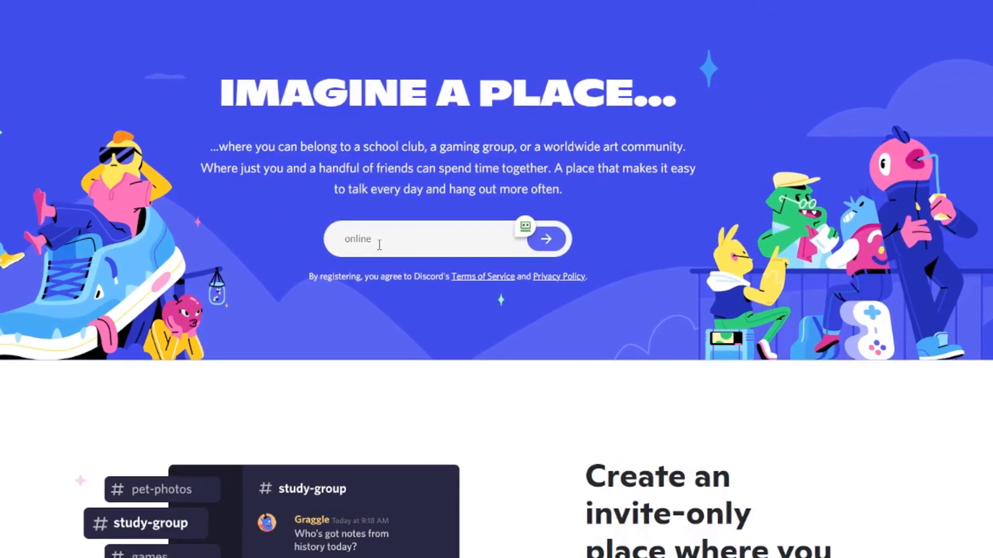
pyautogui.write('sk')
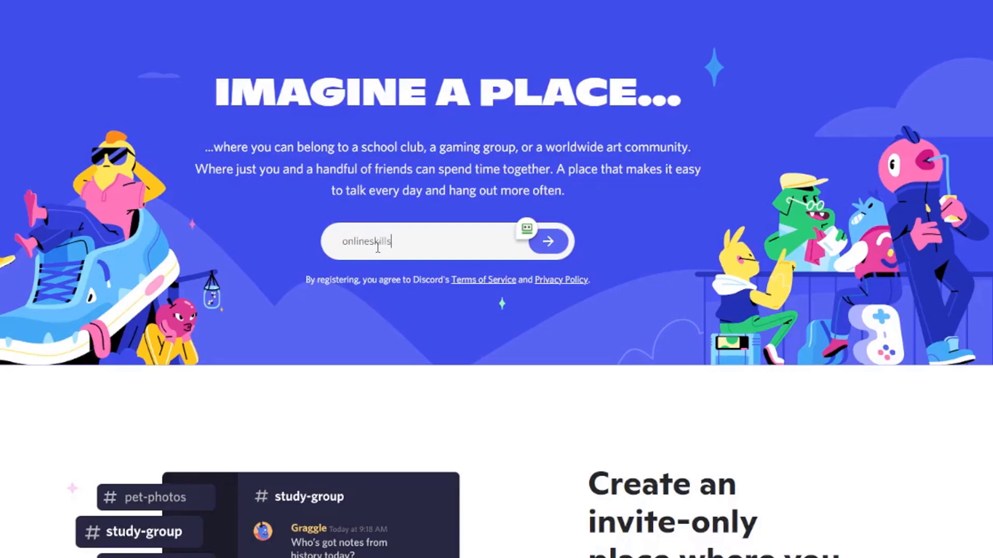
pyautogui.write('ills')
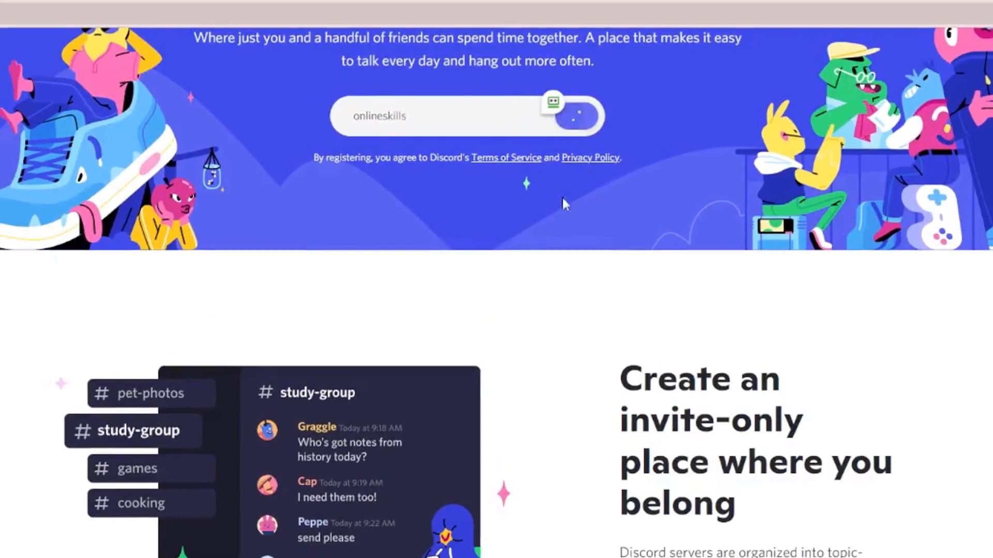
pyautogui.press('Return')
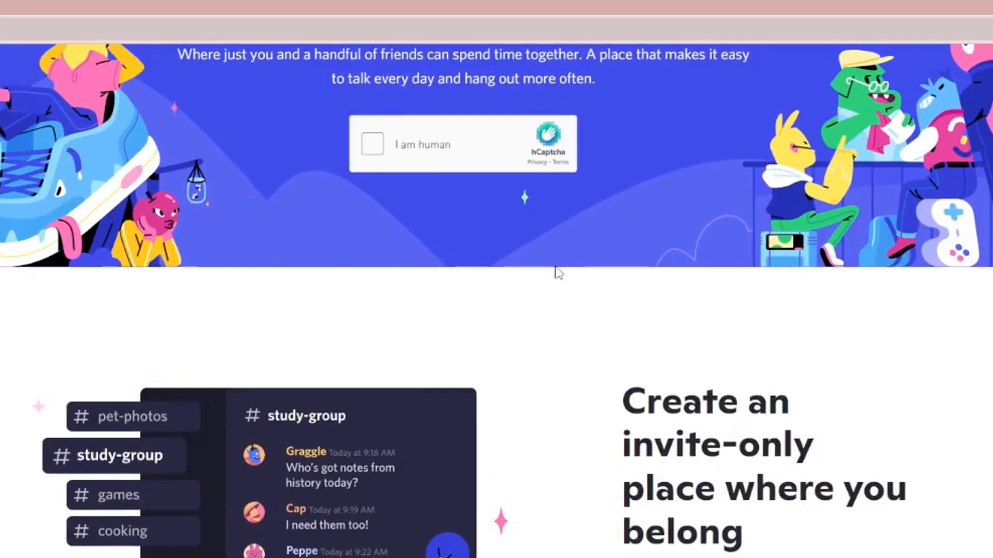
pyautogui.click(367, 165)
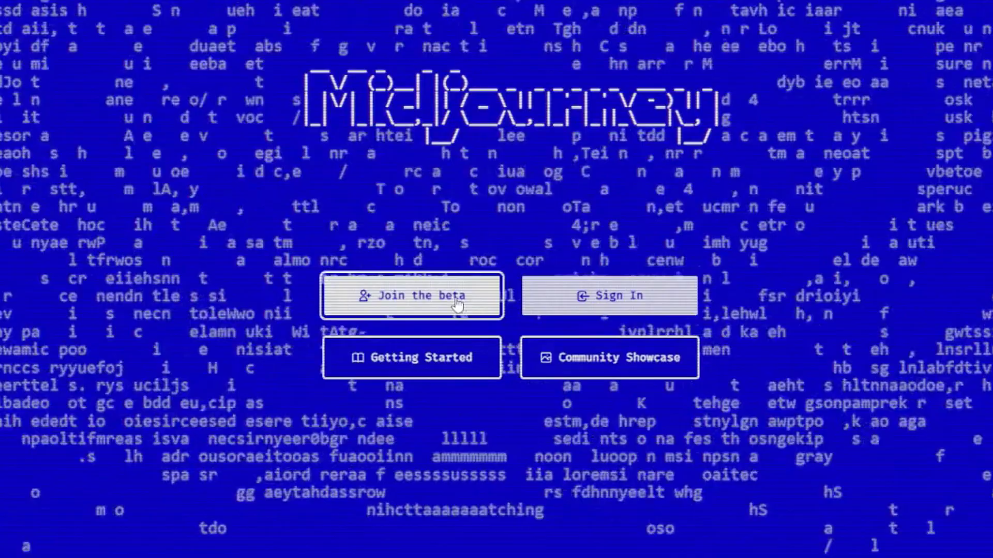
# Join the Midjourney beta and accept the invite to the Midjourney Discord server.
pyautogui.click(456, 300)
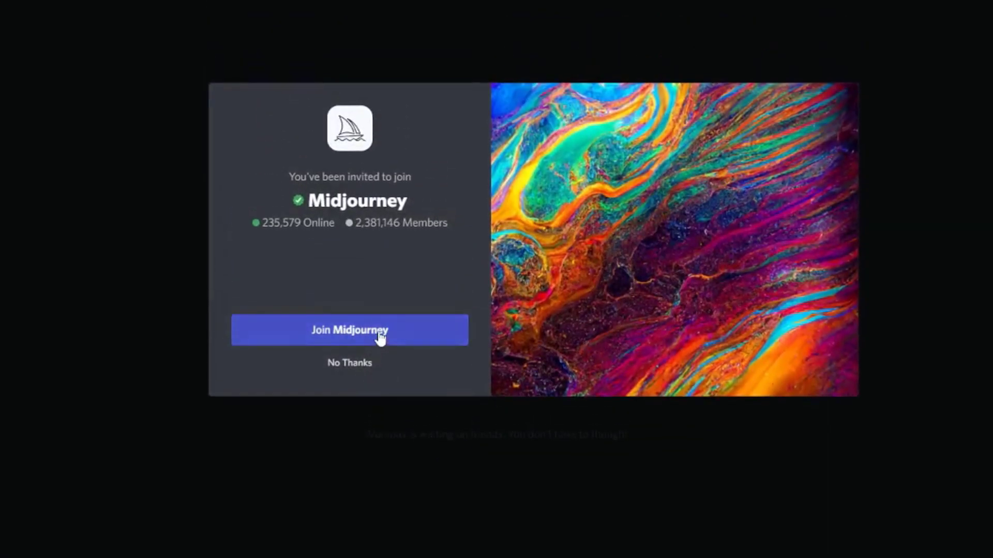
pyautogui.click(379, 333)
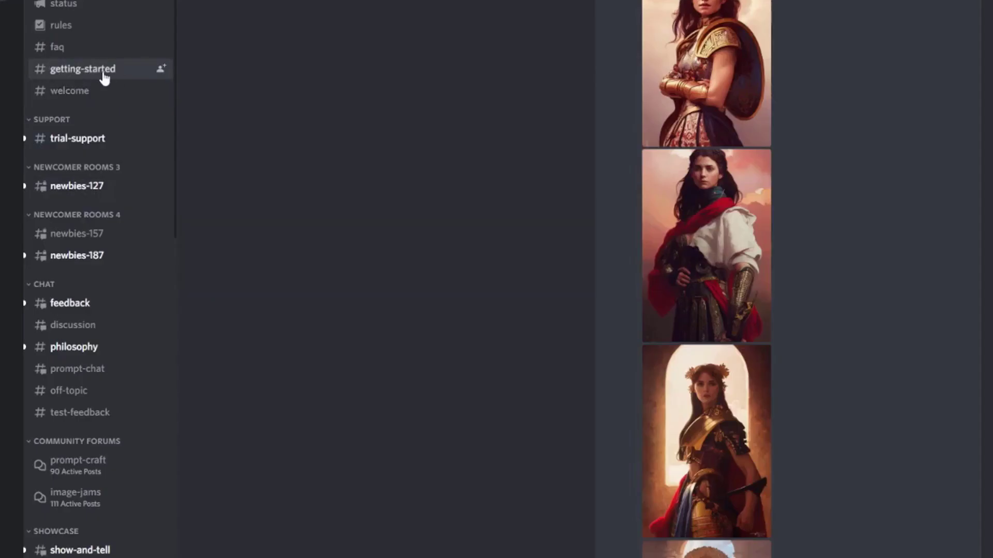
# Read the #getting-started channel, then switch to #newbies-127 under Newcomer Rooms 3.
pyautogui.click(105, 78)
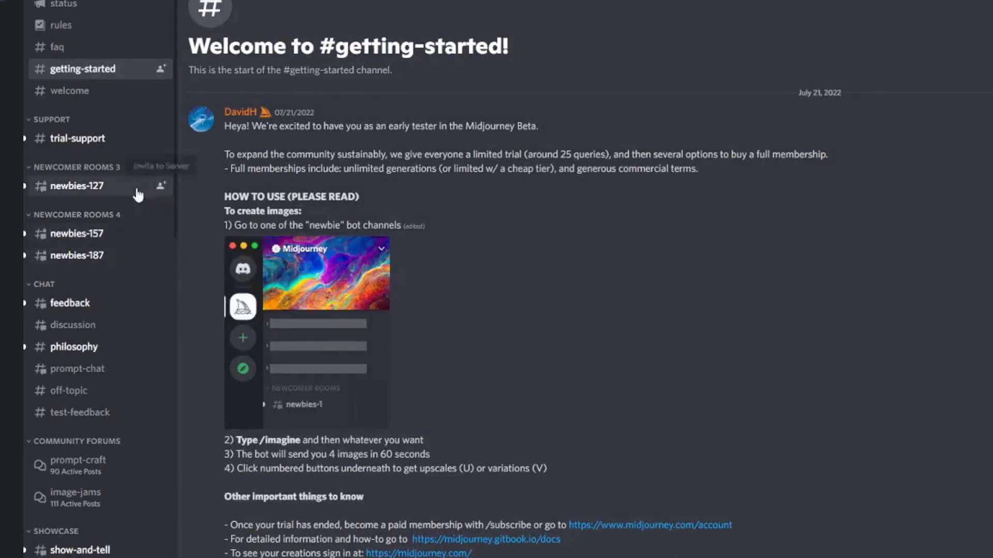
pyautogui.click(80, 187)
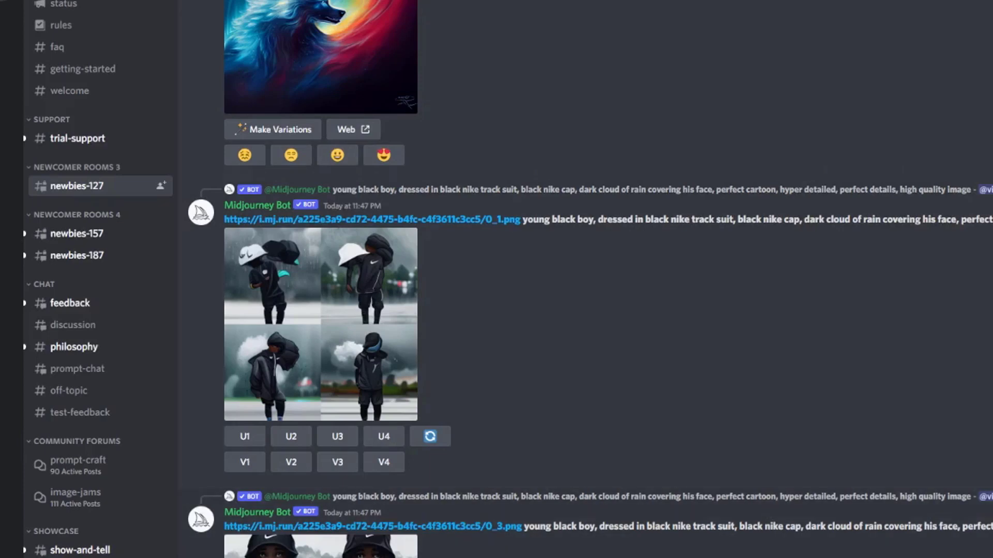
# Send the /imagine prompt 'a colorful butterfly' to the Midjourney bot in newbies-127.
pyautogui.scroll(-15, 568, 362)
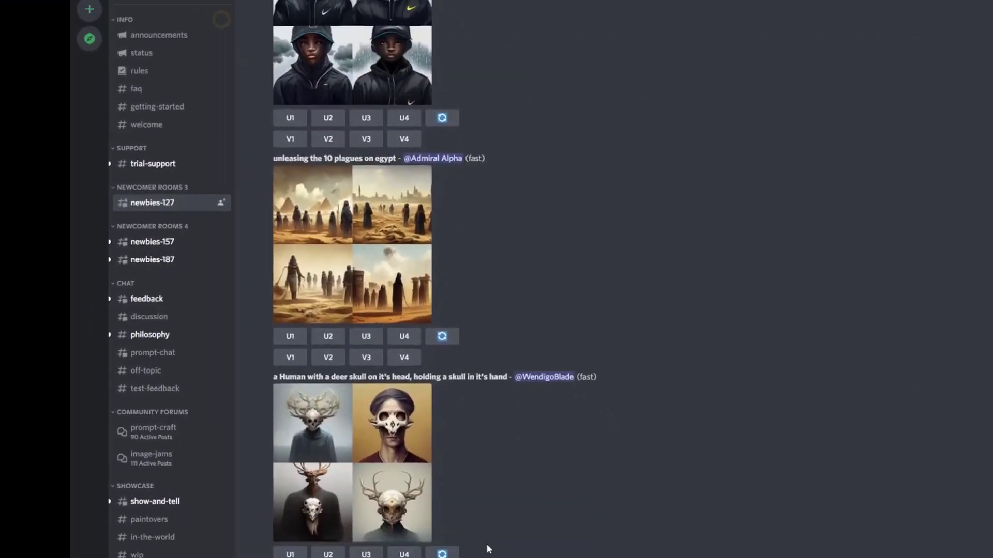
pyautogui.scroll(4, 489, 550)
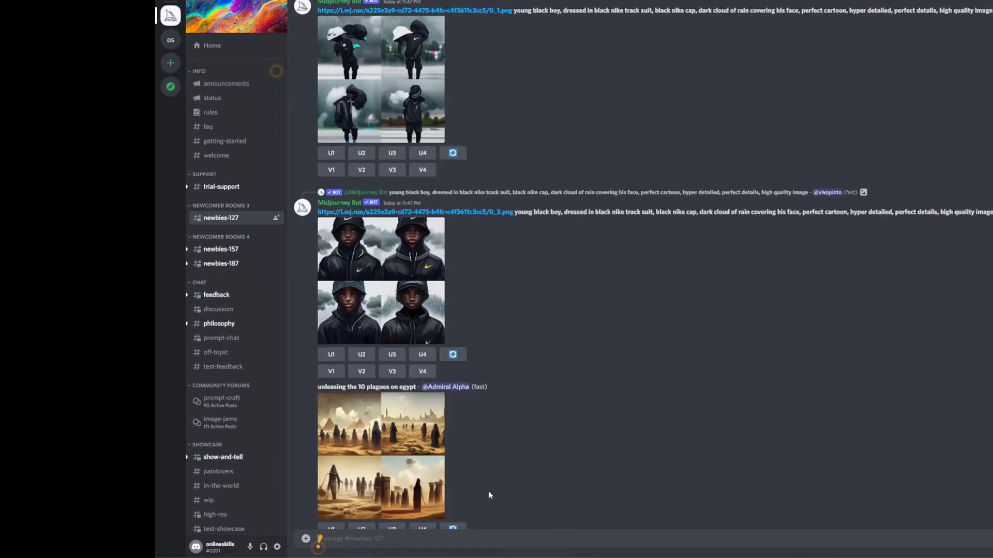
pyautogui.scroll(10, 490, 495)
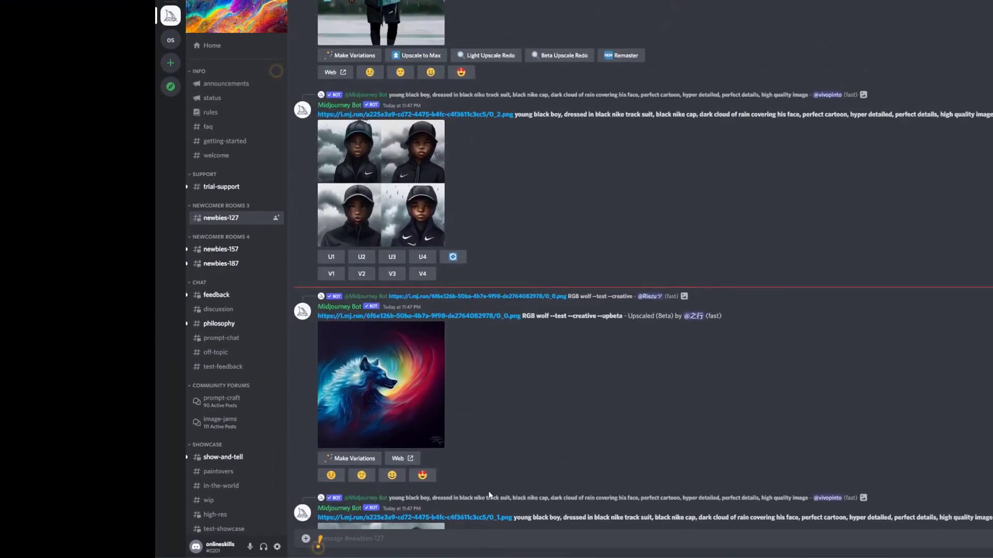
pyautogui.scroll(10, 488, 495)
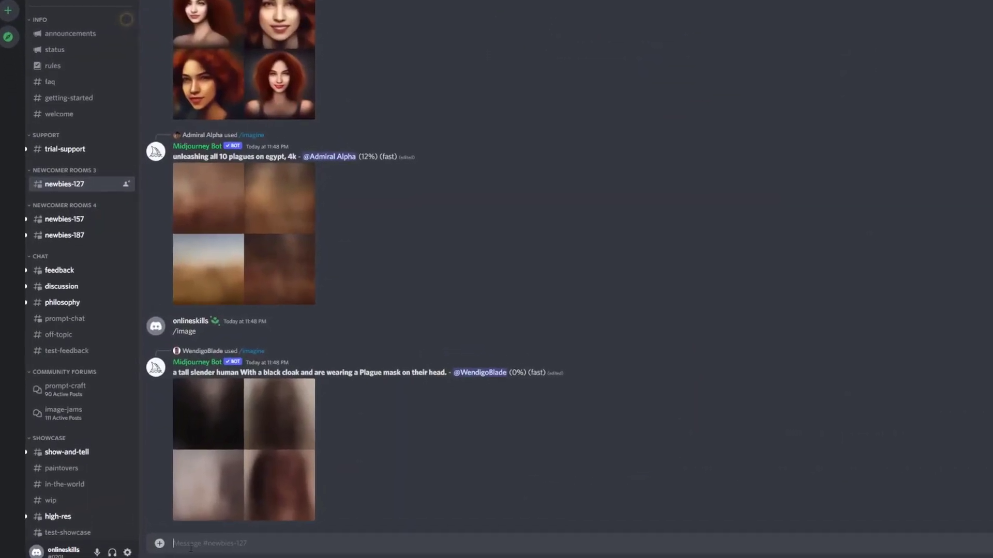
pyautogui.write('/')
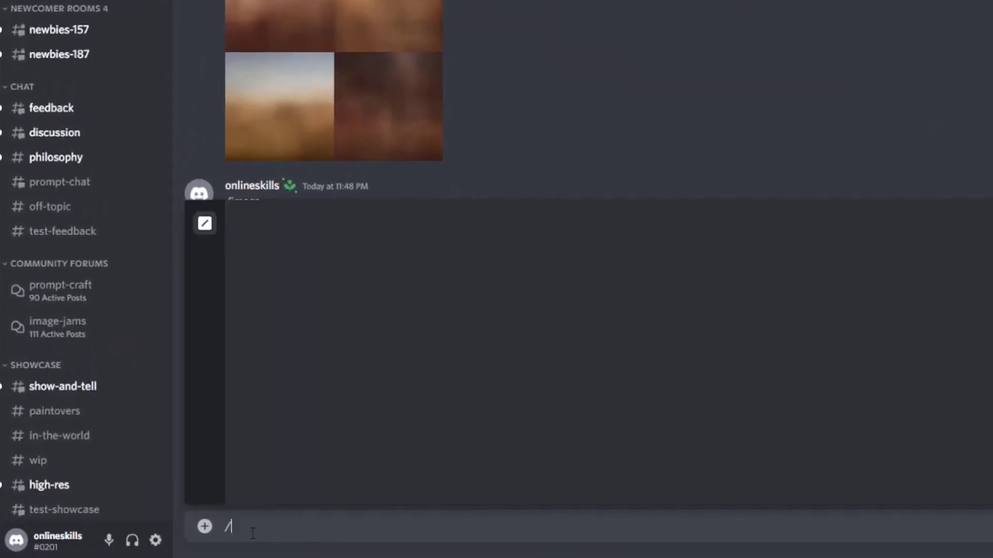
pyautogui.write('imag')
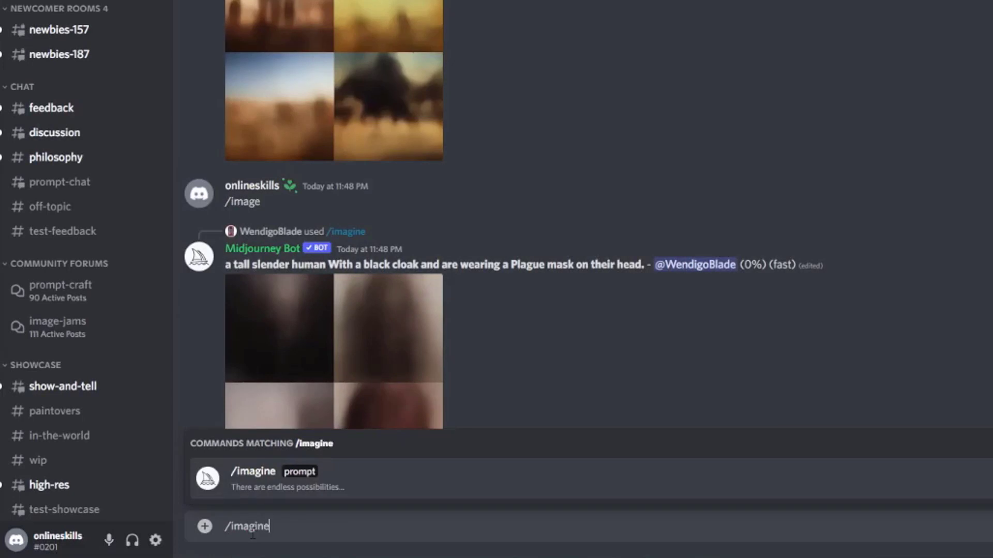
pyautogui.write('ine')
pyautogui.press('Tab')
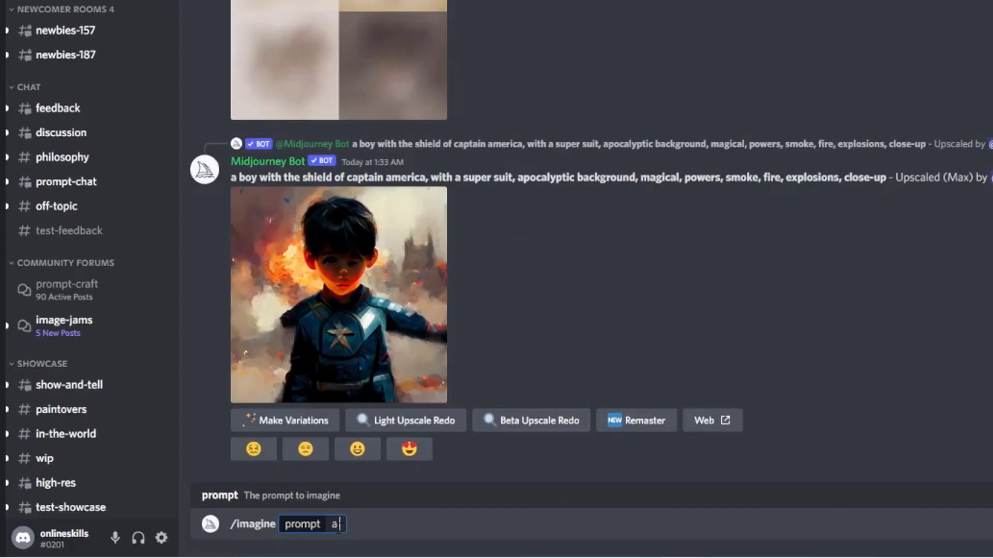
pyautogui.write('colorful butterfly')
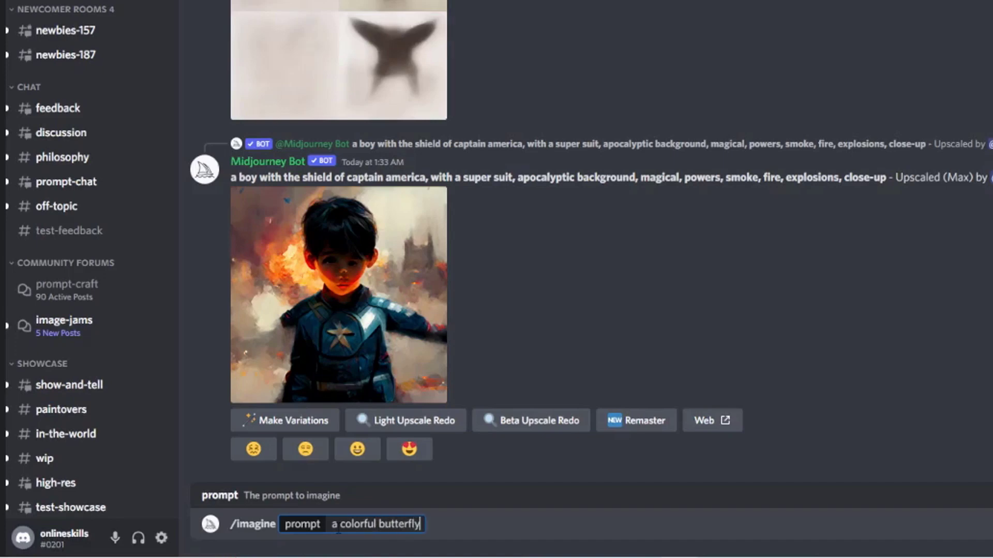
pyautogui.click(335, 524)
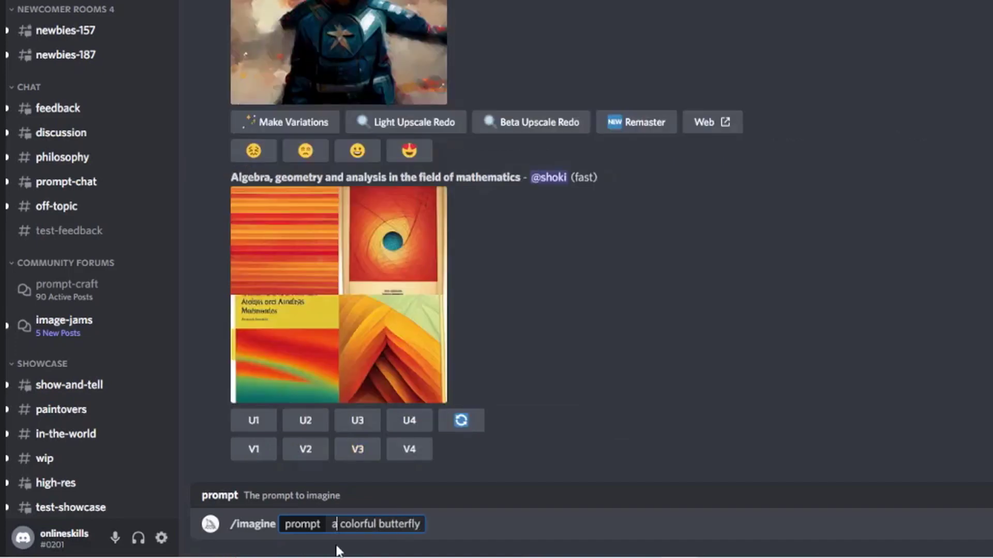
pyautogui.press('Return')
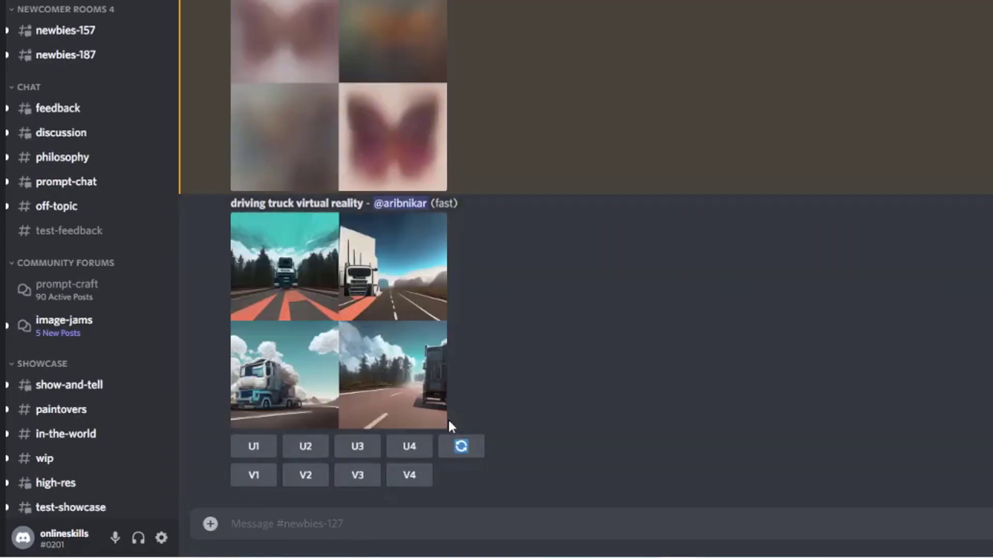
# Scroll back to the finished colorful butterfly grid and enlarge it.
pyautogui.scroll(3, 486, 166)
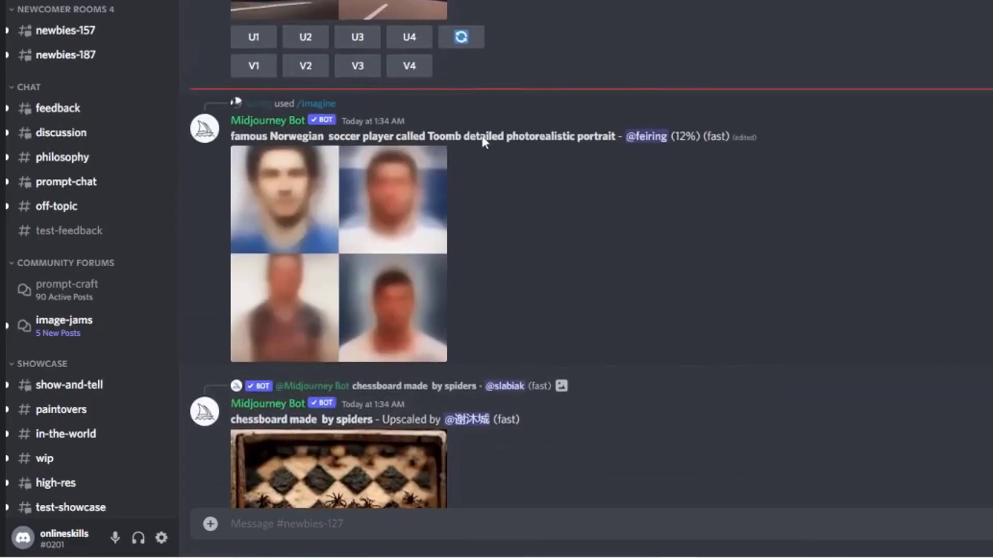
pyautogui.scroll(5, 512, 202)
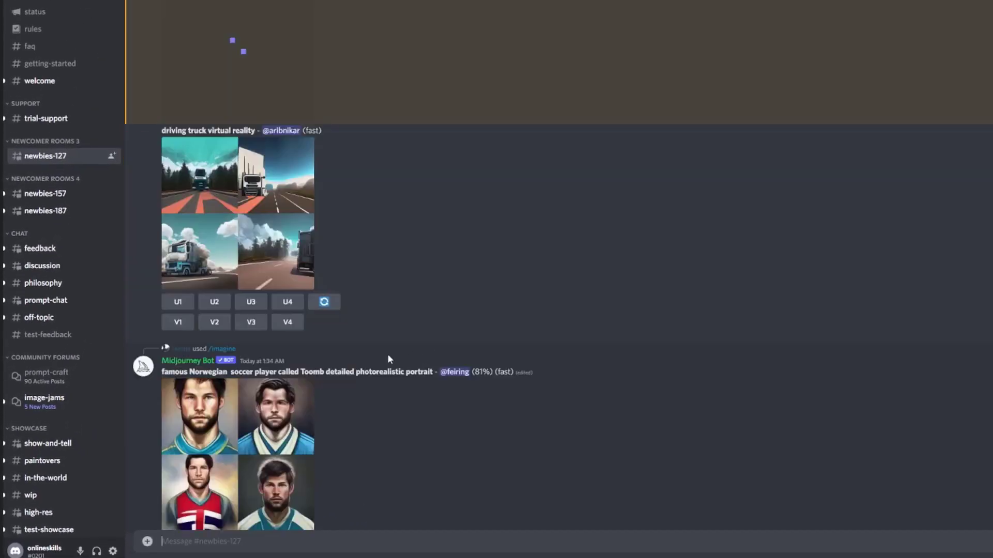
pyautogui.scroll(5, 386, 353)
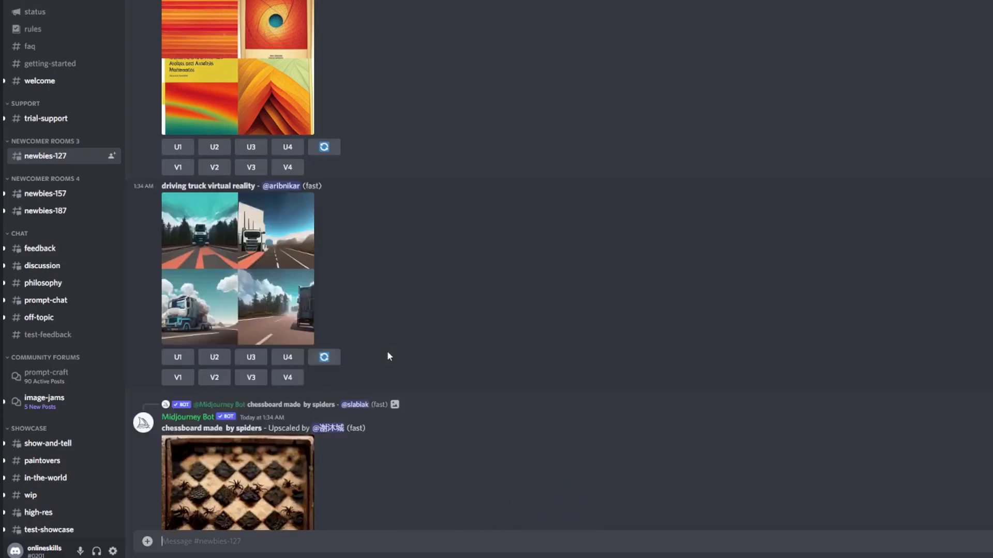
pyautogui.scroll(10, 389, 356)
pyautogui.scroll(-15, 389, 356)
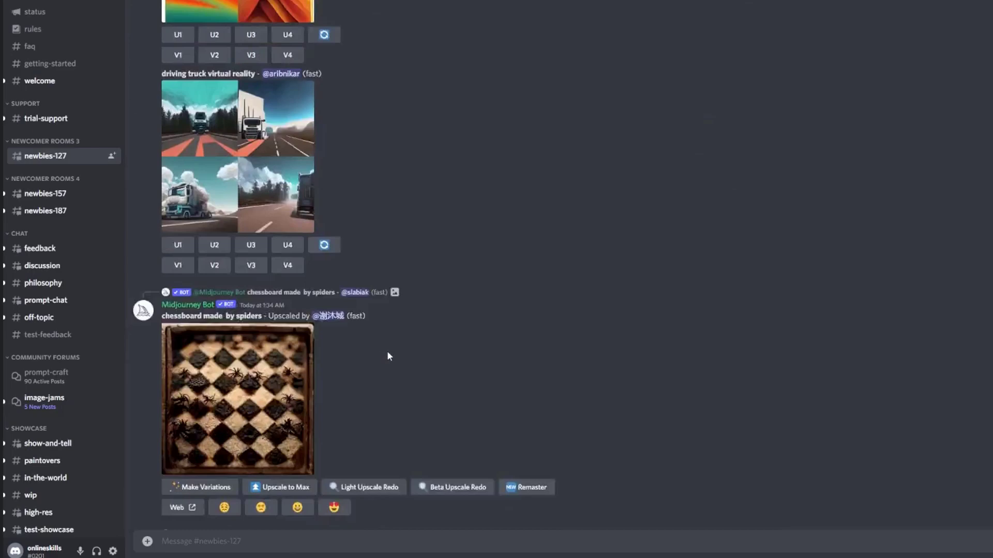
pyautogui.scroll(-5, 387, 353)
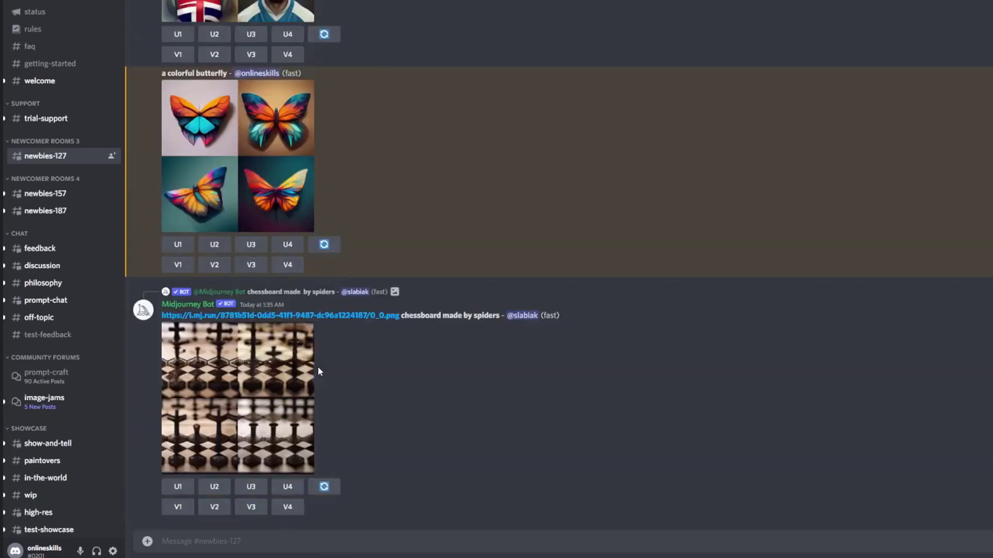
pyautogui.click(262, 159)
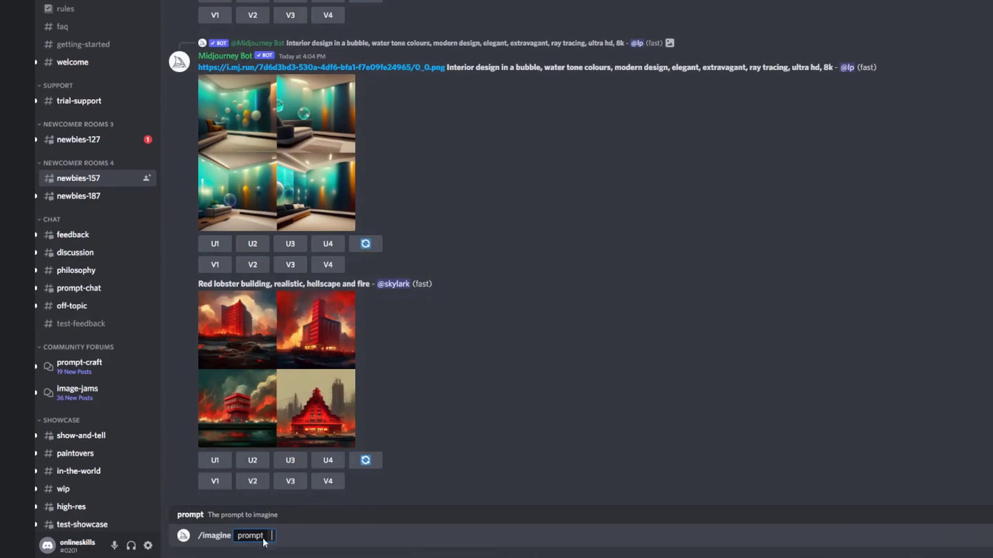
# Paste 'A rainbow-colored butterfly flying across a field of flowers during a sunset' into /imagine and submit.
pyautogui.rightClick(264, 538)
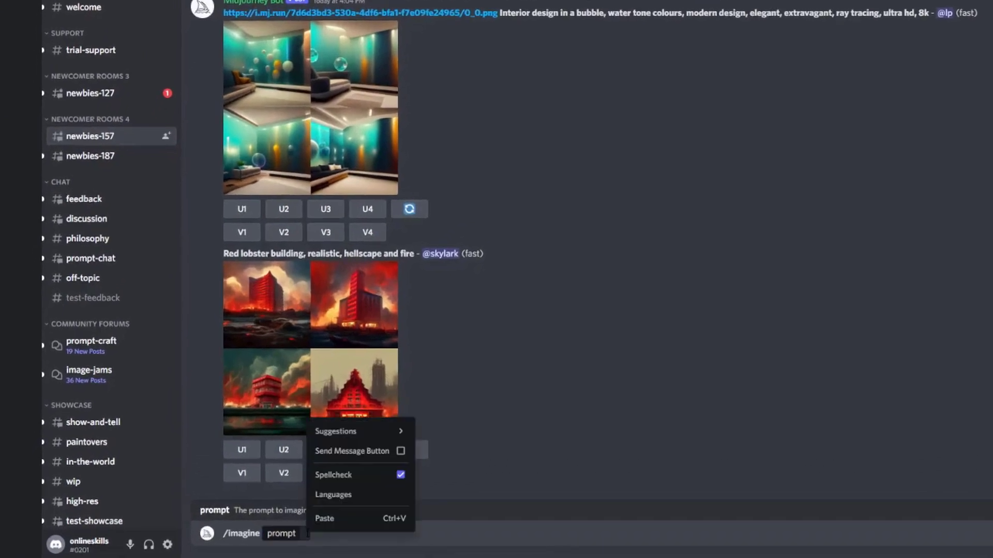
pyautogui.click(334, 519)
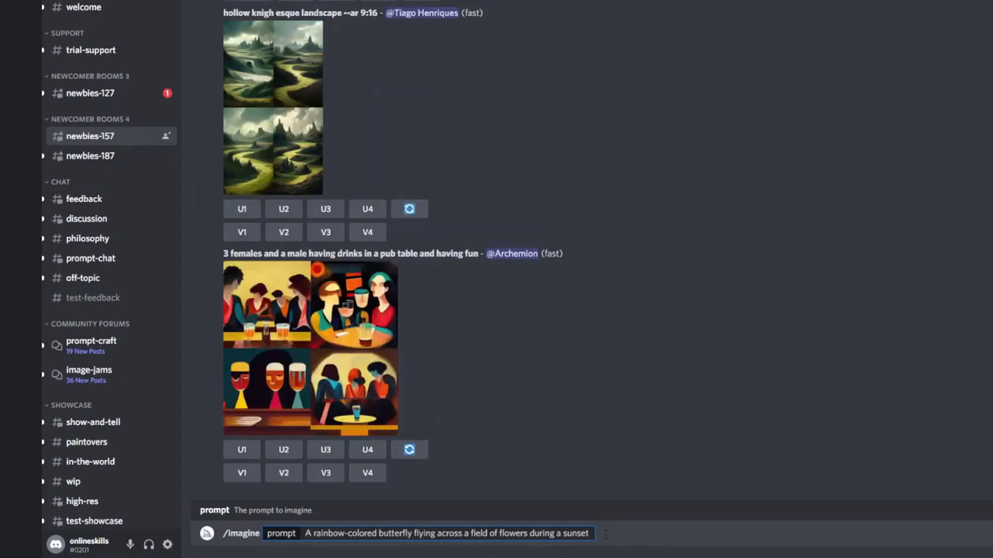
pyautogui.press('Return')
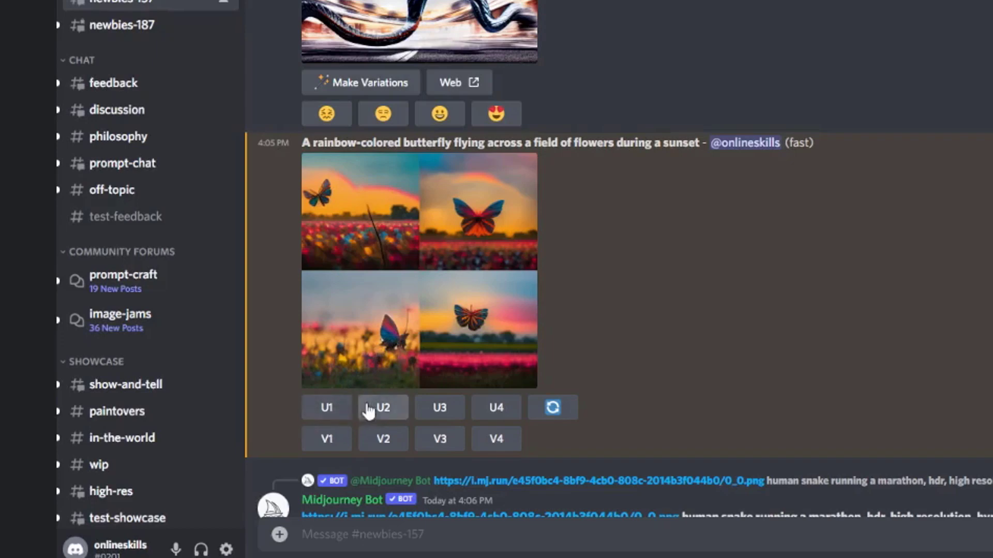
# Upscale the third butterfly image with U3, view it enlarged, then request Upscale to Max.
pyautogui.click(439, 410)
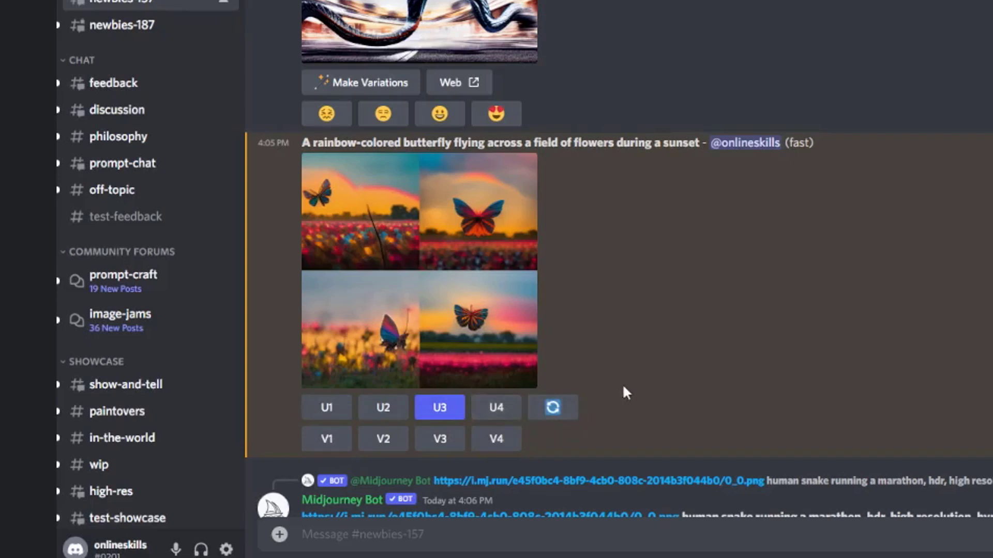
pyautogui.scroll(-3, 644, 378)
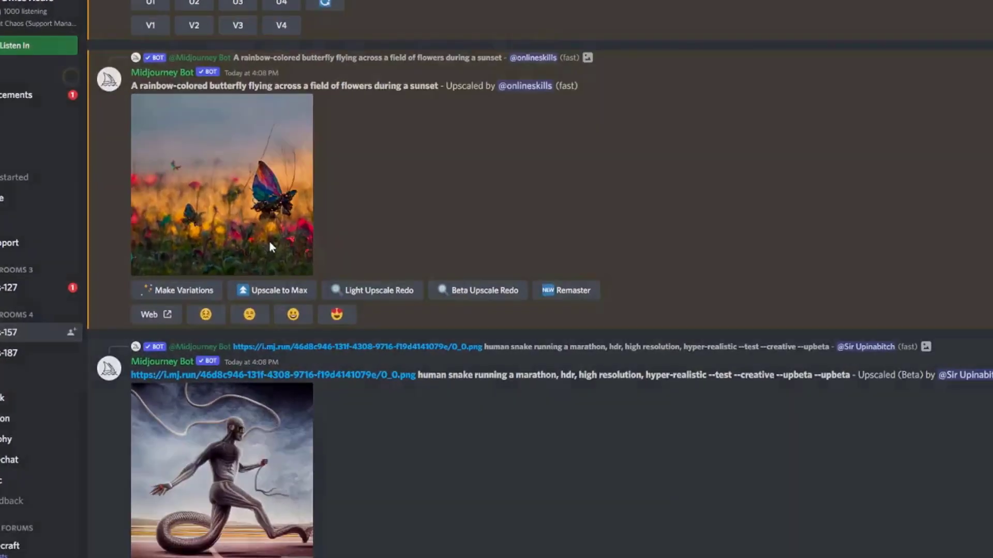
pyautogui.click(494, 392)
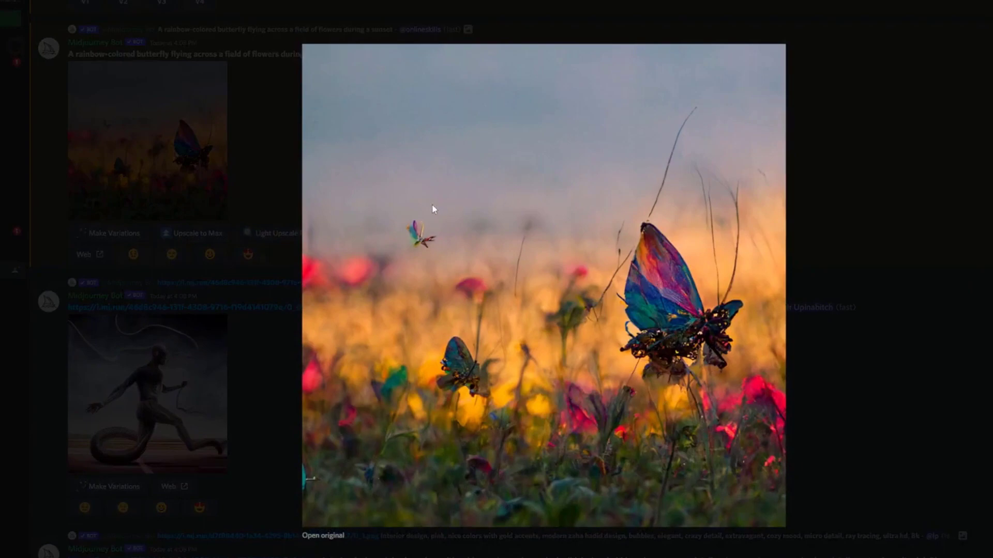
pyautogui.press('Escape')
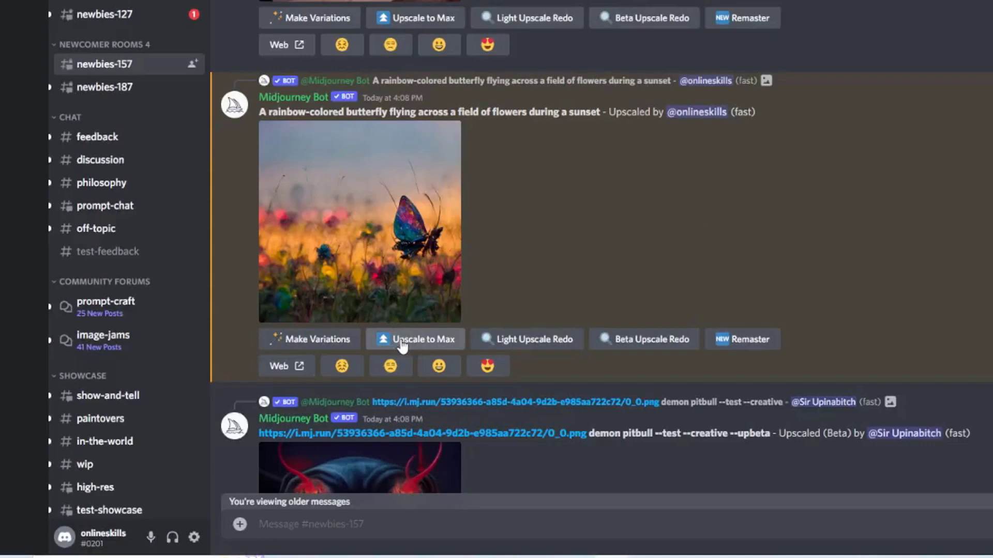
pyautogui.click(402, 345)
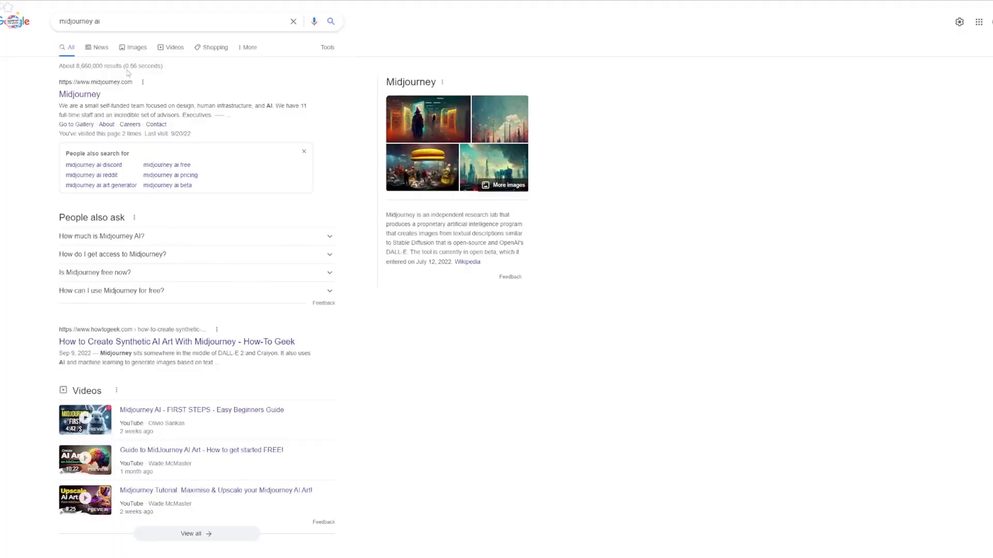
# Open the Midjourney website and your gallery, glance at Community Showcase, then return home.
pyautogui.click(77, 96)
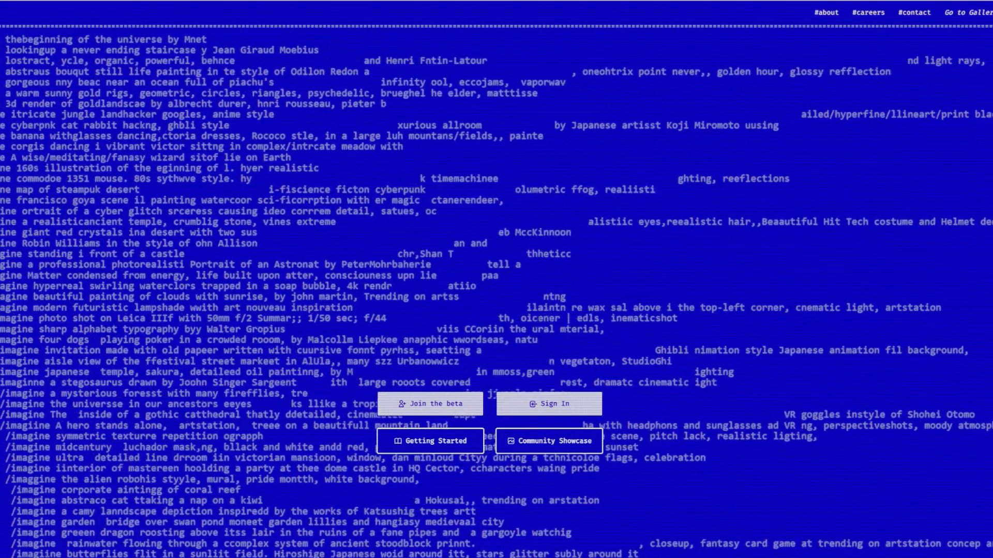
pyautogui.click(523, 405)
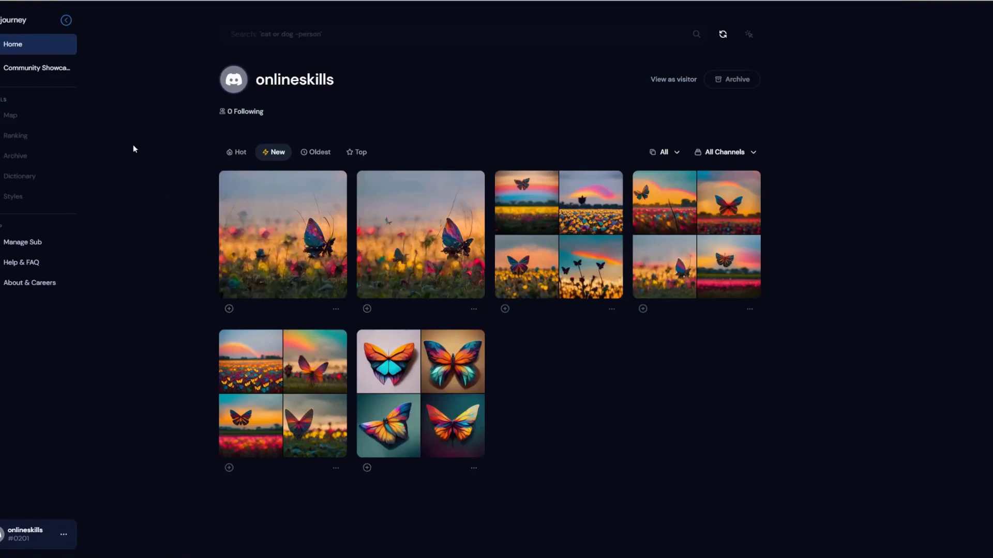
pyautogui.click(19, 70)
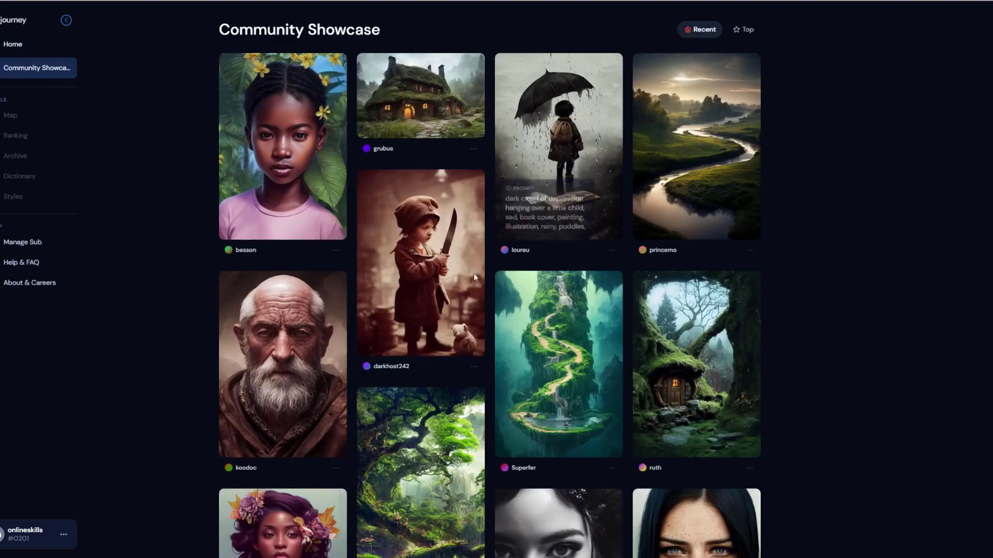
pyautogui.scroll(-6, 440, 346)
pyautogui.scroll(5, 414, 346)
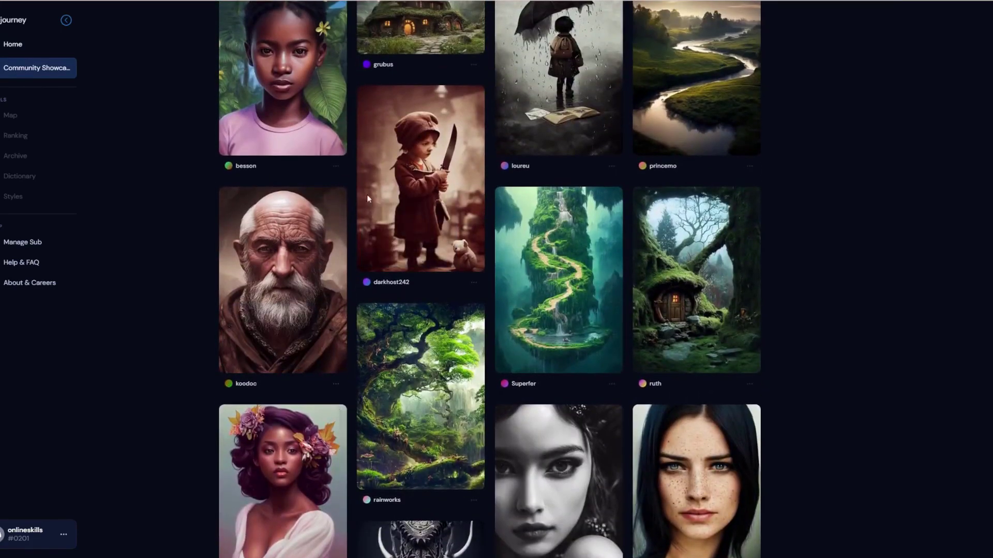
pyautogui.click(16, 44)
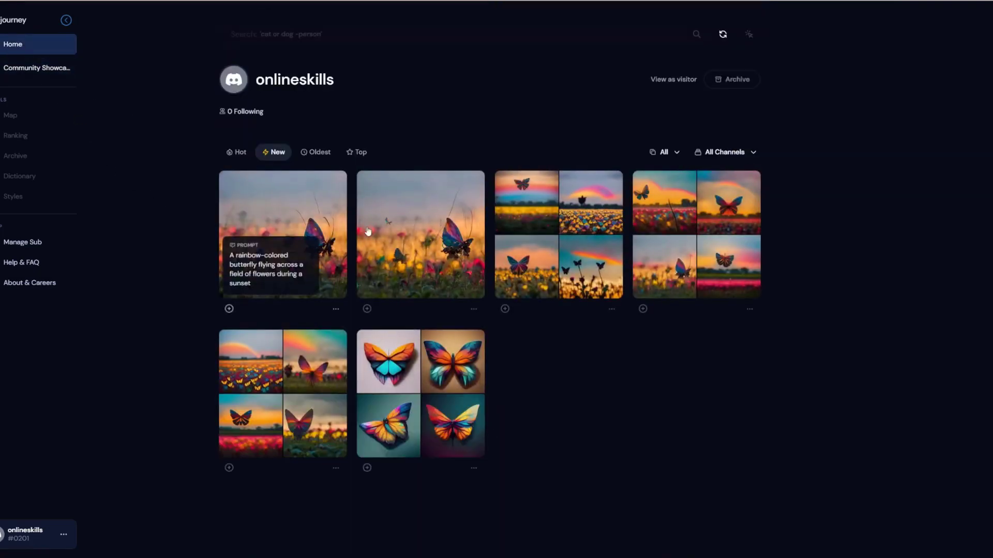
# Copy the first butterfly image's prompt, then scroll through the Community Showcase.
pyautogui.click(335, 310)
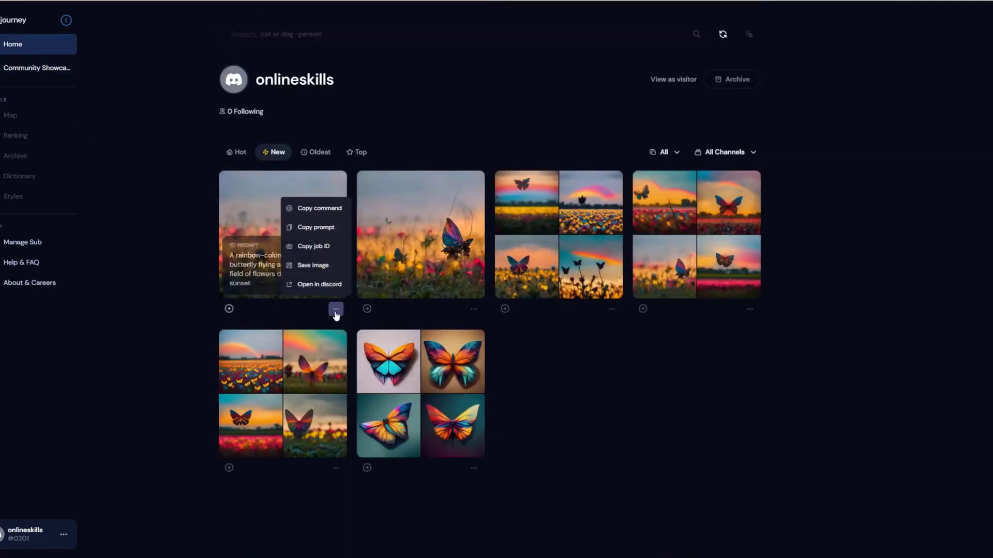
pyautogui.click(320, 232)
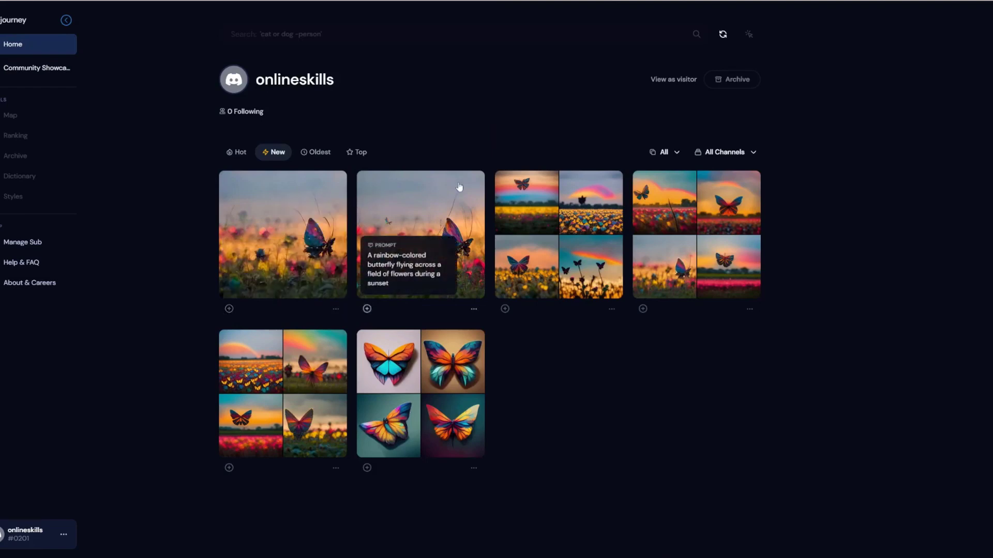
pyautogui.click(51, 72)
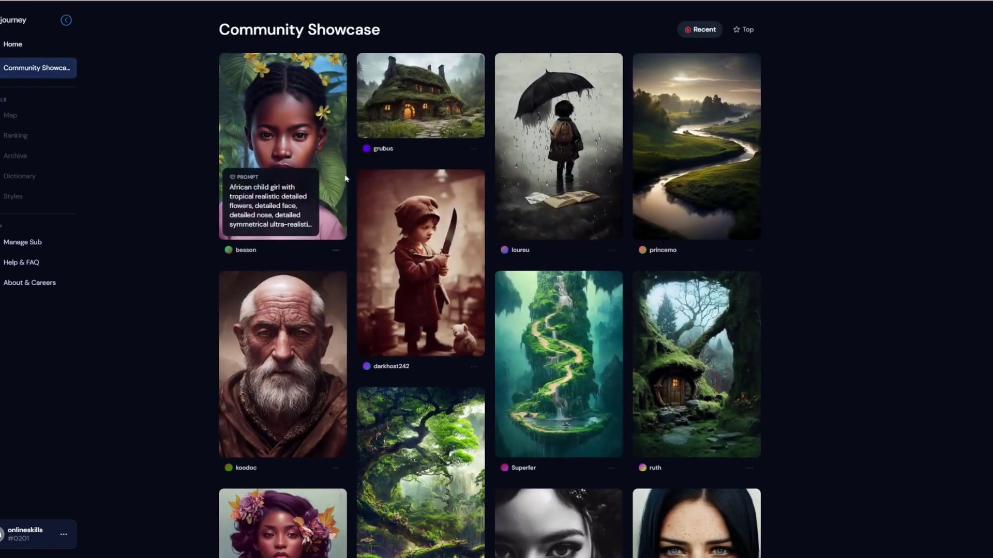
pyautogui.scroll(-7, 542, 288)
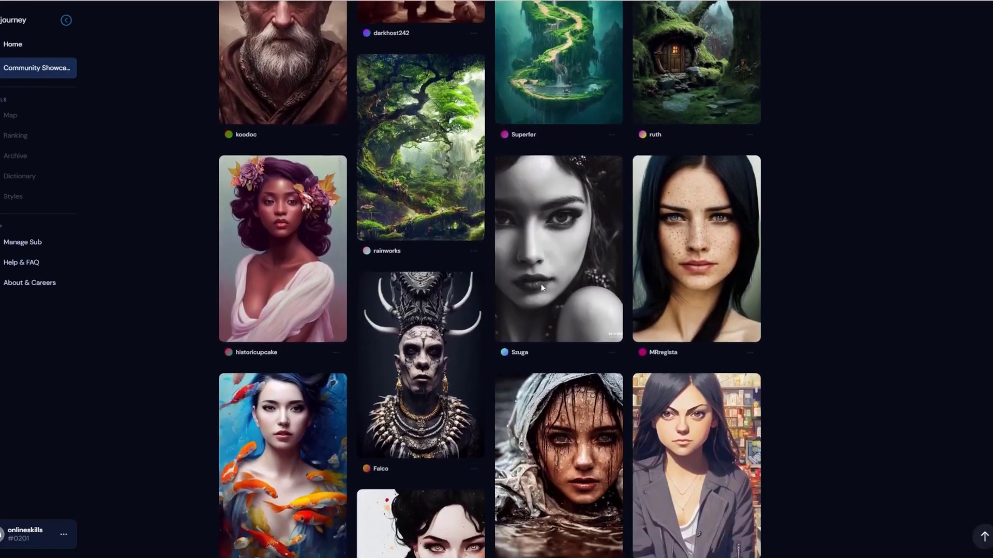
pyautogui.scroll(-10, 542, 288)
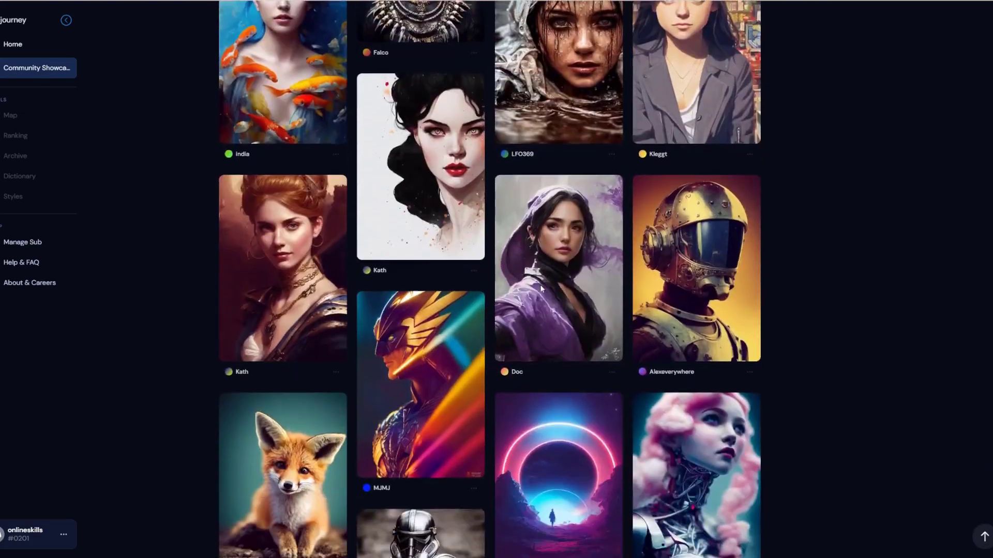
pyautogui.scroll(-6, 541, 289)
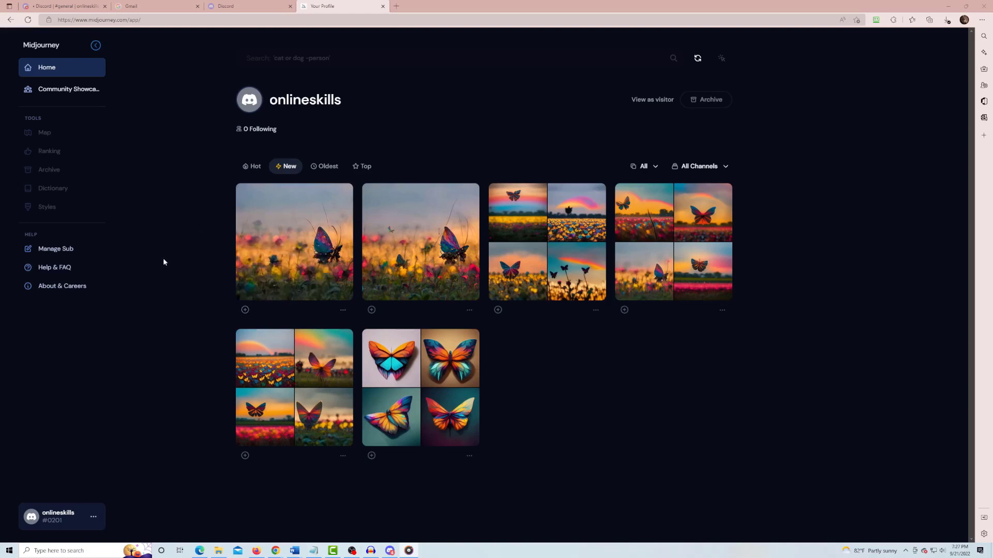
# Open the account menu beside your name and choose Manage Plan.
pyautogui.click(93, 518)
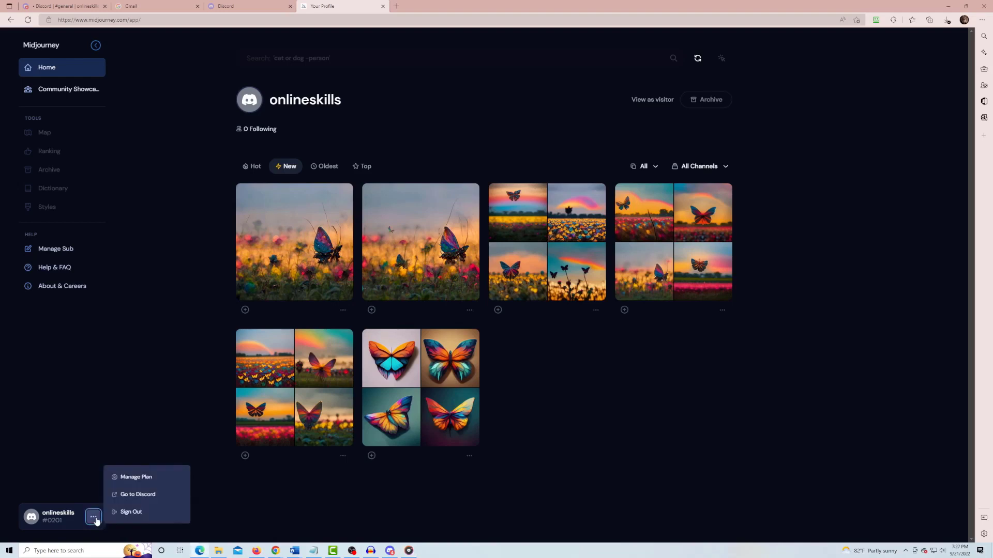
pyautogui.click(147, 479)
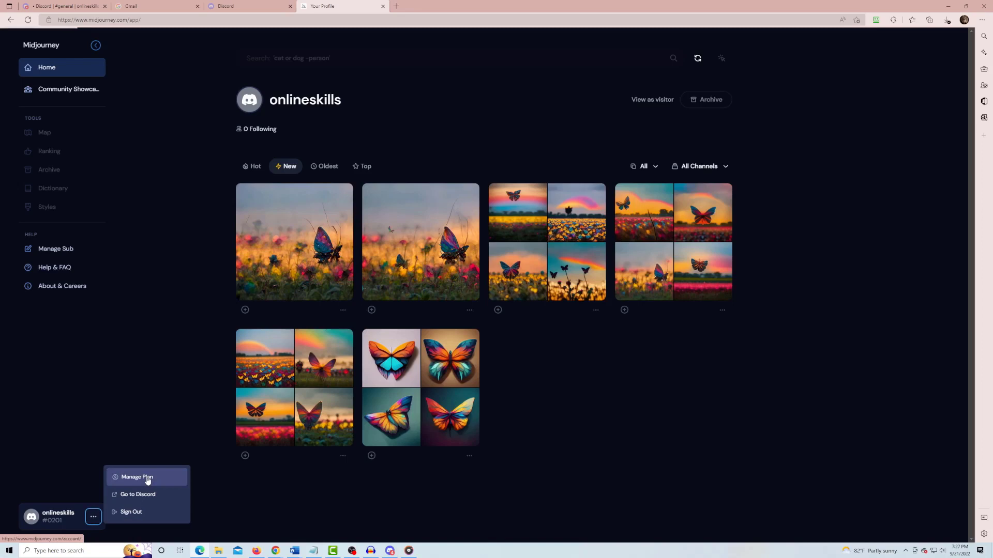